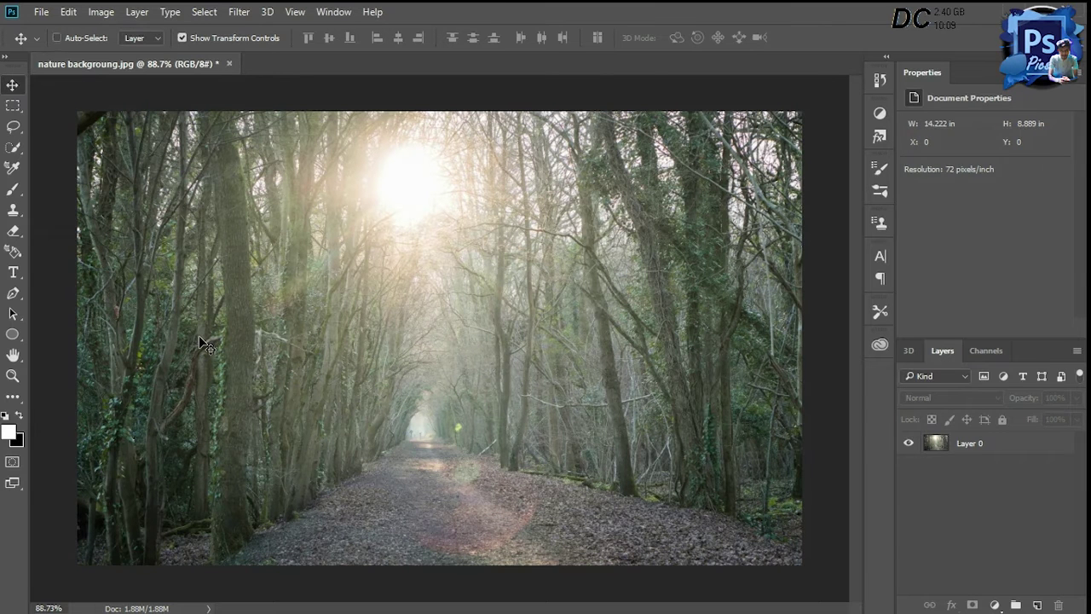
Duplicate Layer 0 into a Layer 0 copy and select the copy for editing
key("ctrl+j")
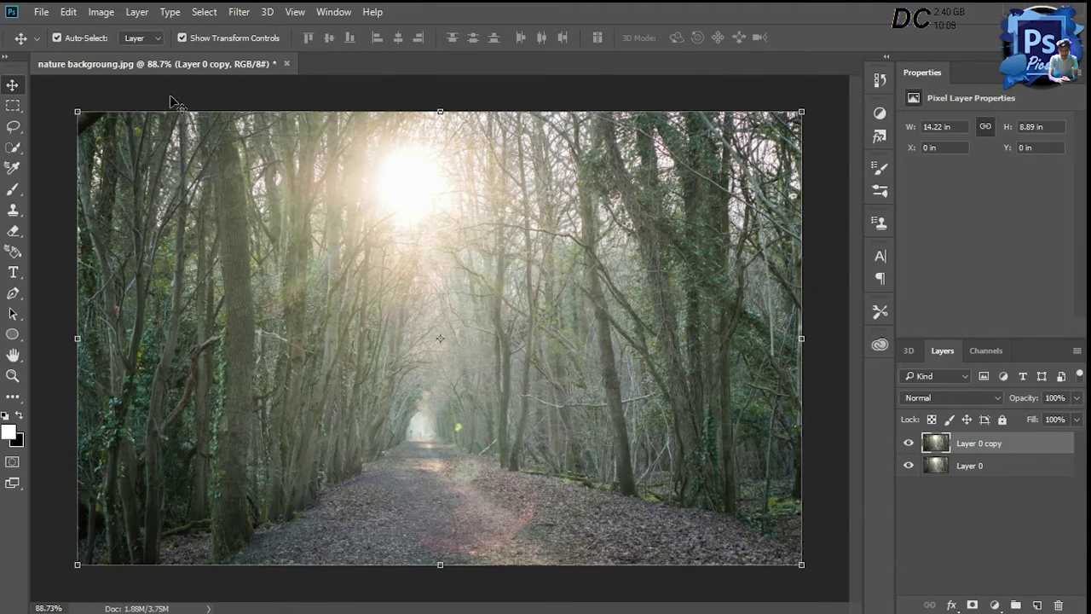
left_click(55, 213)
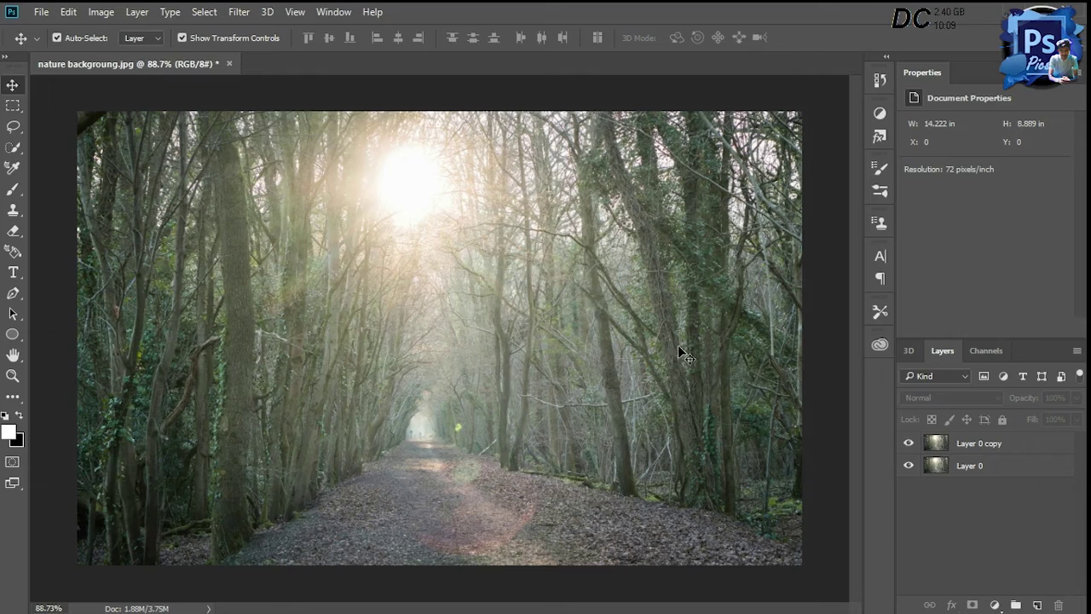
left_click(953, 447)
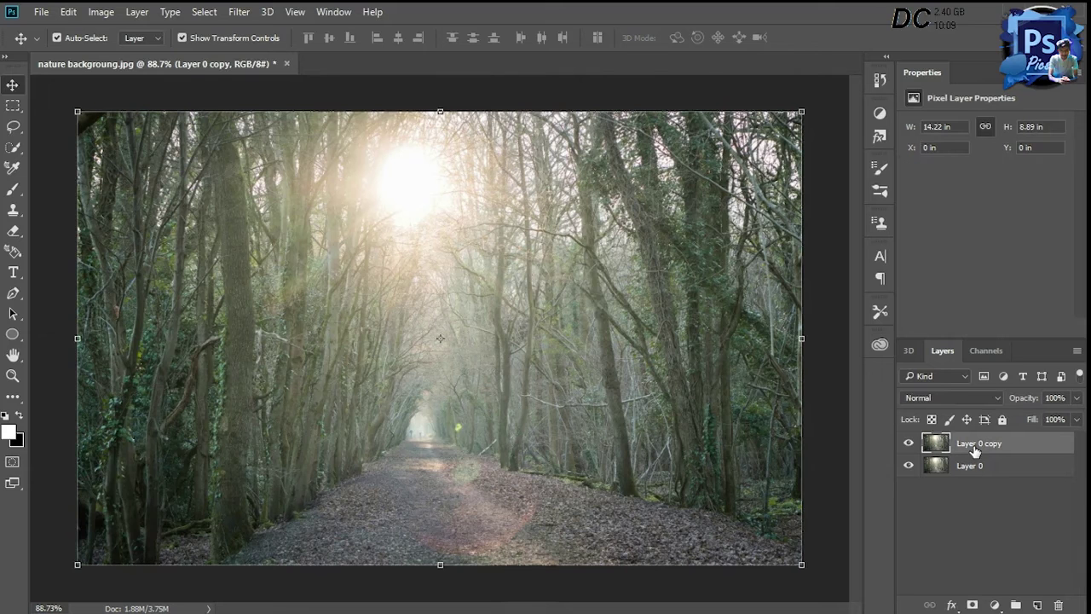
Apply the Camera Raw Filter to the copy with Temperature +5, Tint +3 and Exposure -0.25
left_click(240, 11)
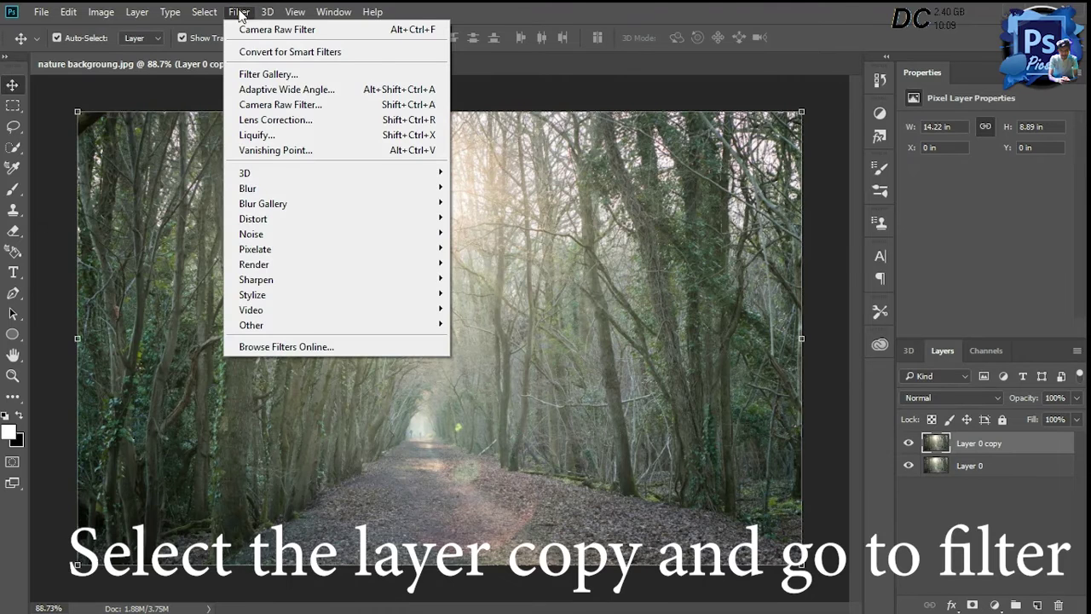
left_click(249, 104)
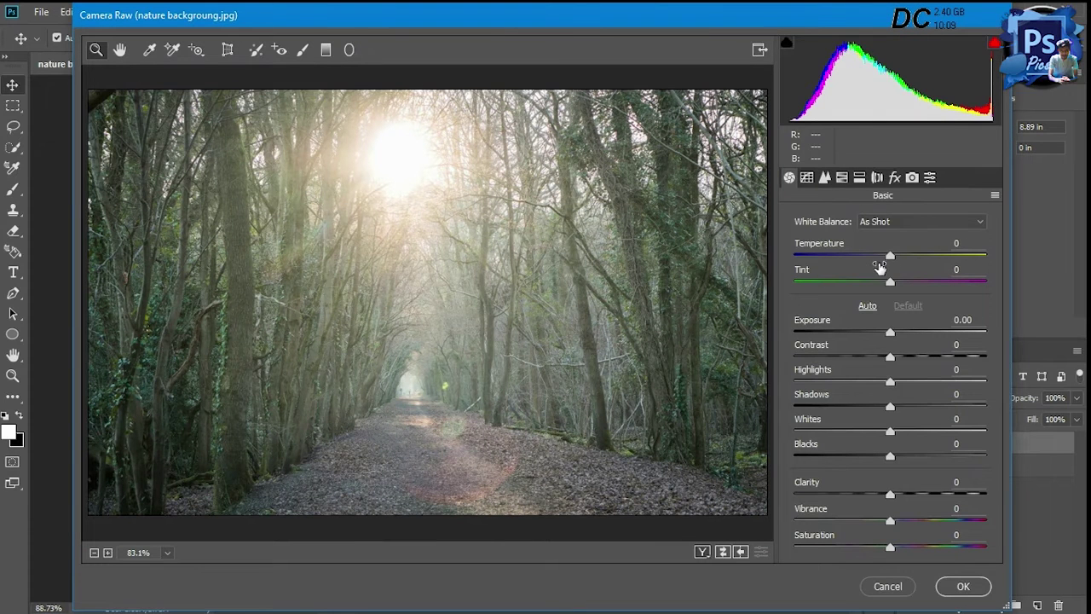
left_click_drag(890, 258, 894, 288)
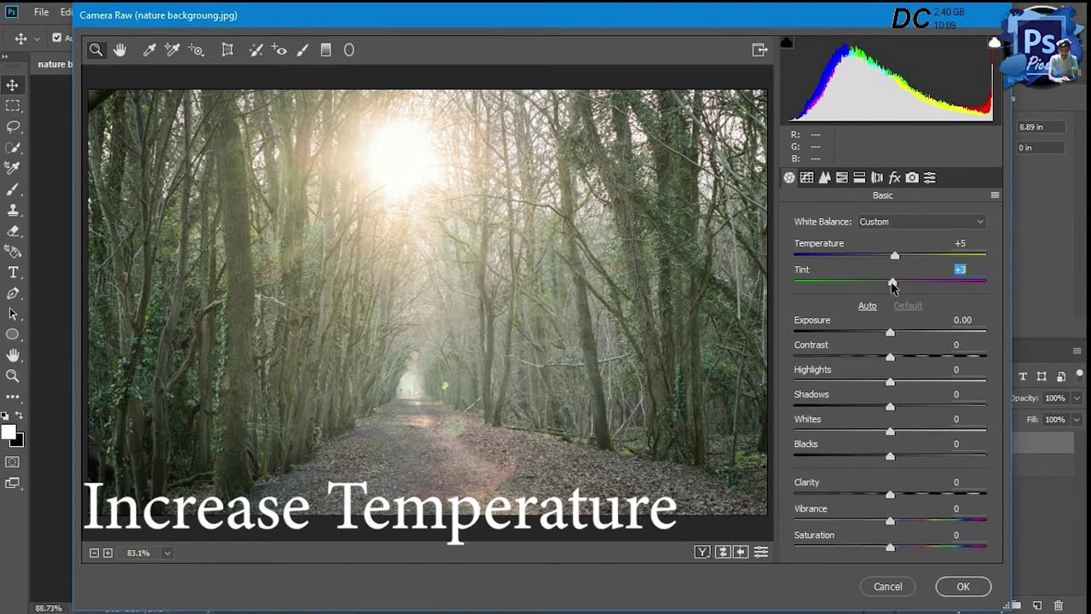
left_click_drag(890, 333, 887, 335)
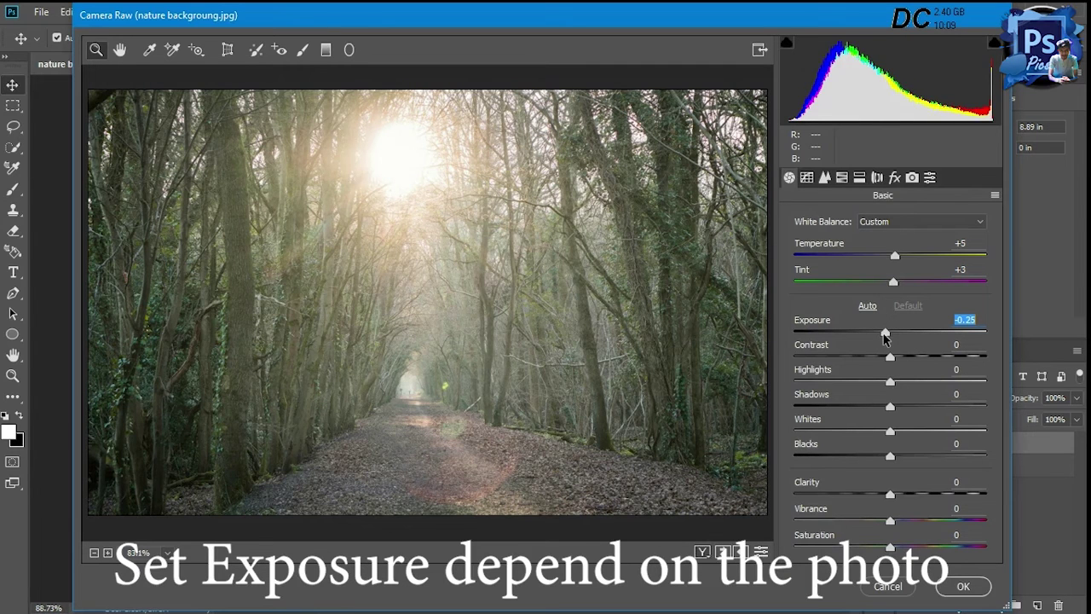
Set Contrast +20, Highlights -98, Shadows +37 and Vibrance +16, keeping Whites at zero
left_click(888, 358)
mouse_move(887, 360)
left_mouse_down()
mouse_move(908, 367)
mouse_move(888, 390)
mouse_move(783, 390)
mouse_move(796, 392)
left_mouse_up()
left_click(890, 407)
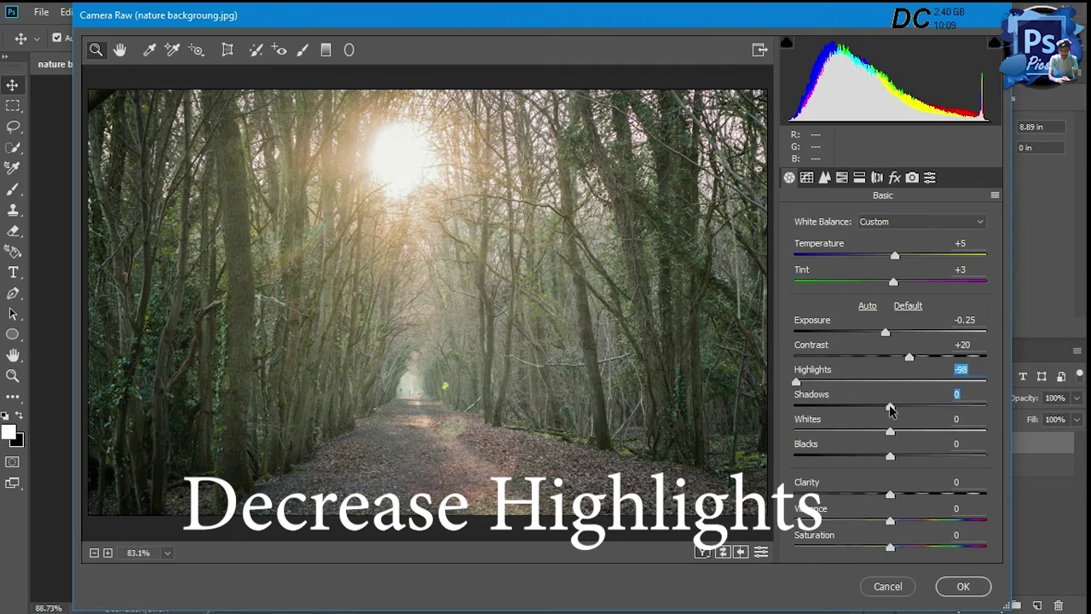
mouse_move(891, 406)
left_mouse_down()
mouse_move(925, 406)
mouse_move(921, 432)
mouse_move(905, 428)
left_mouse_up()
double_click(906, 428)
left_click_drag(890, 520, 906, 522)
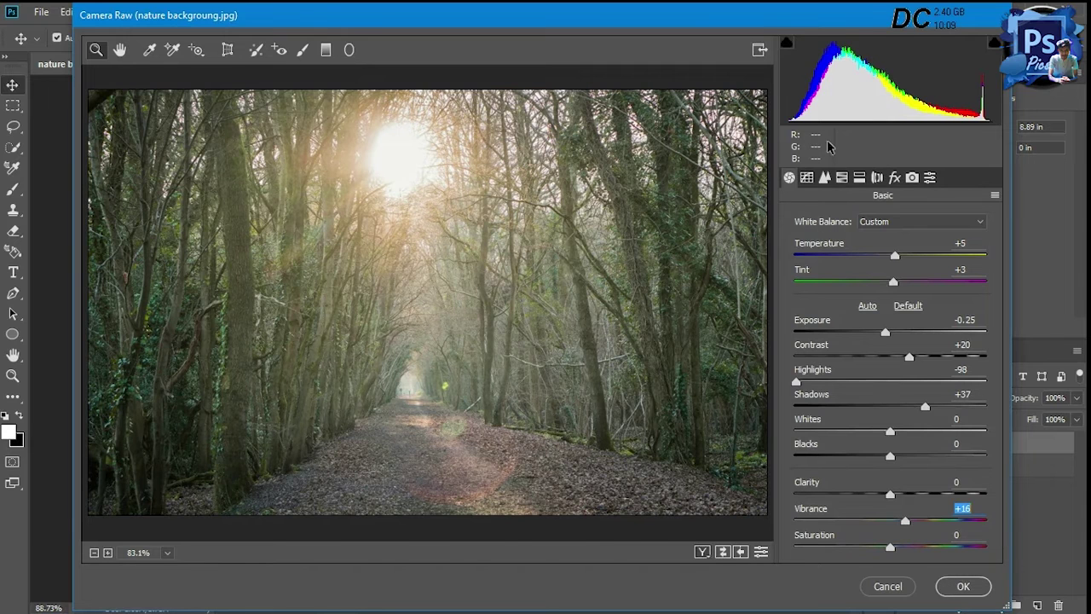
left_click(841, 177)
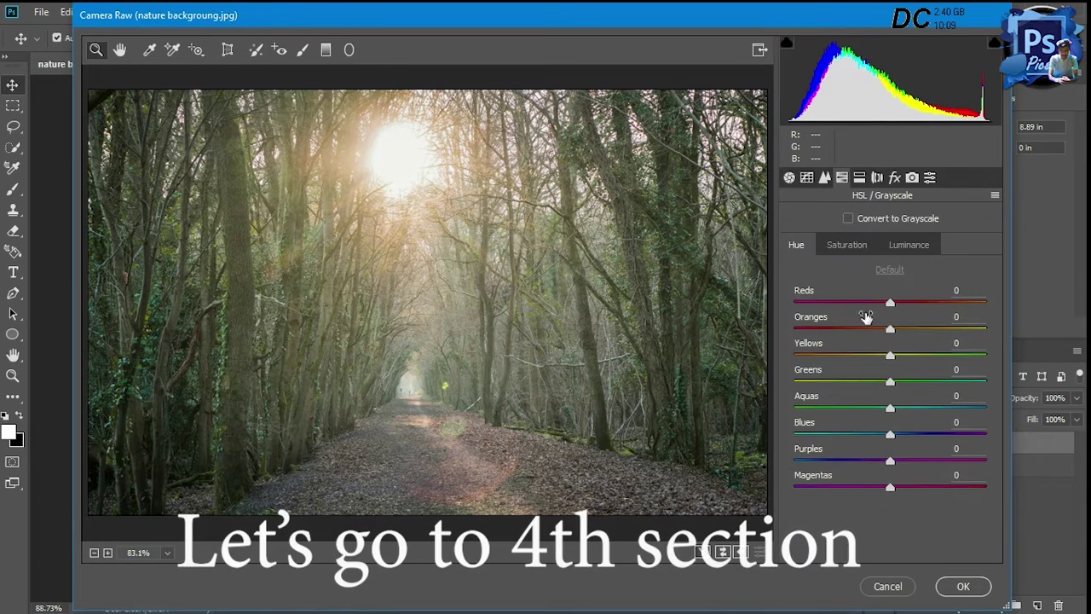
Shift HSL hues: Yellows -64, Greens -70, Reds -18, Oranges -34, Aquas -12, Magentas +34
left_click_drag(889, 356, 827, 356)
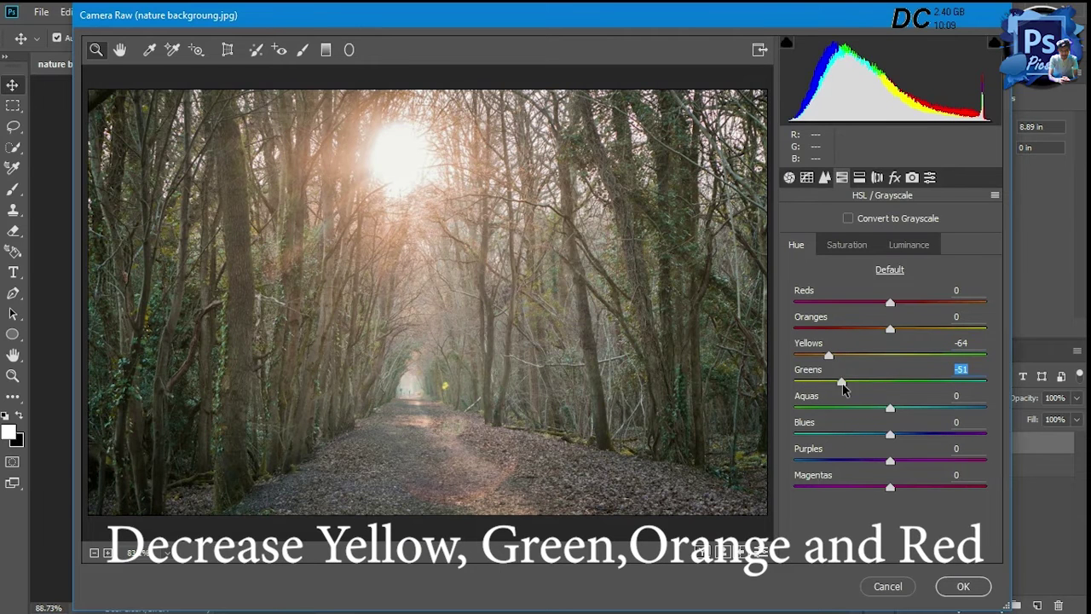
left_click_drag(840, 388, 827, 392)
left_click_drag(887, 309, 858, 331)
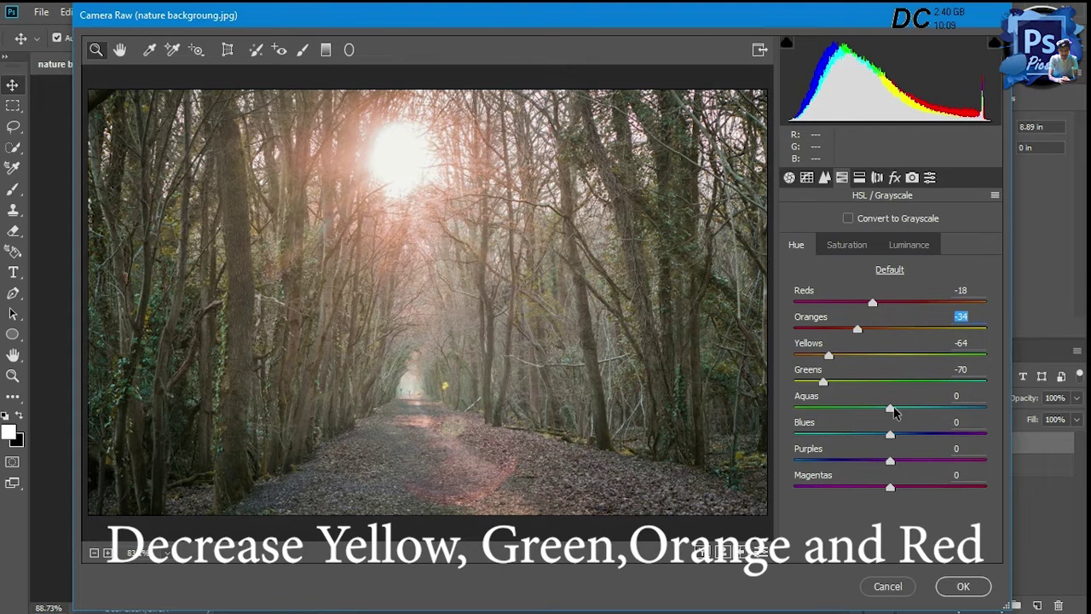
left_click_drag(890, 411, 881, 412)
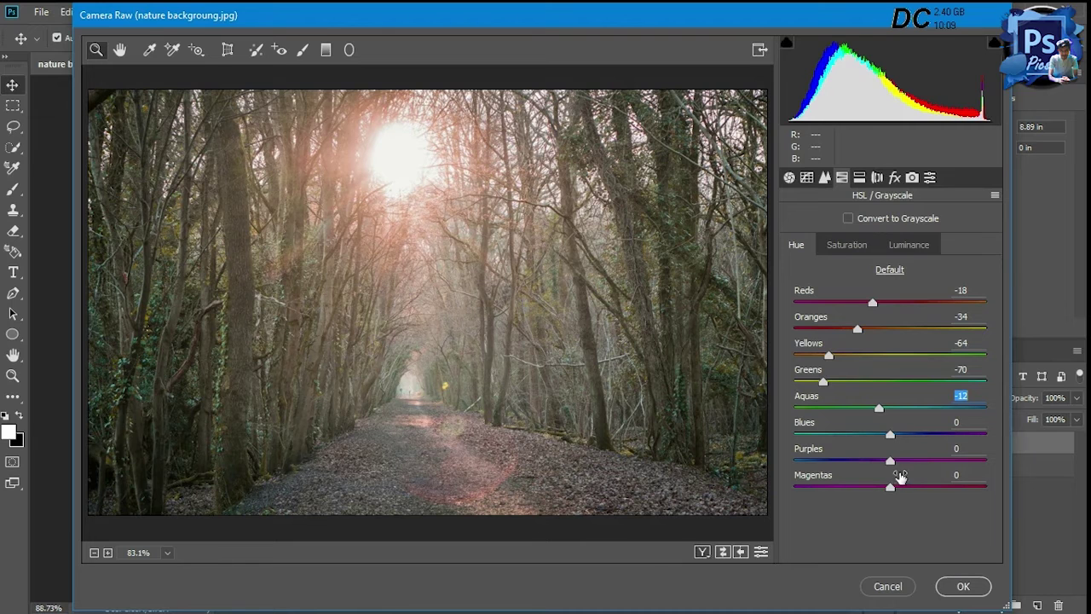
left_click_drag(892, 486, 924, 490)
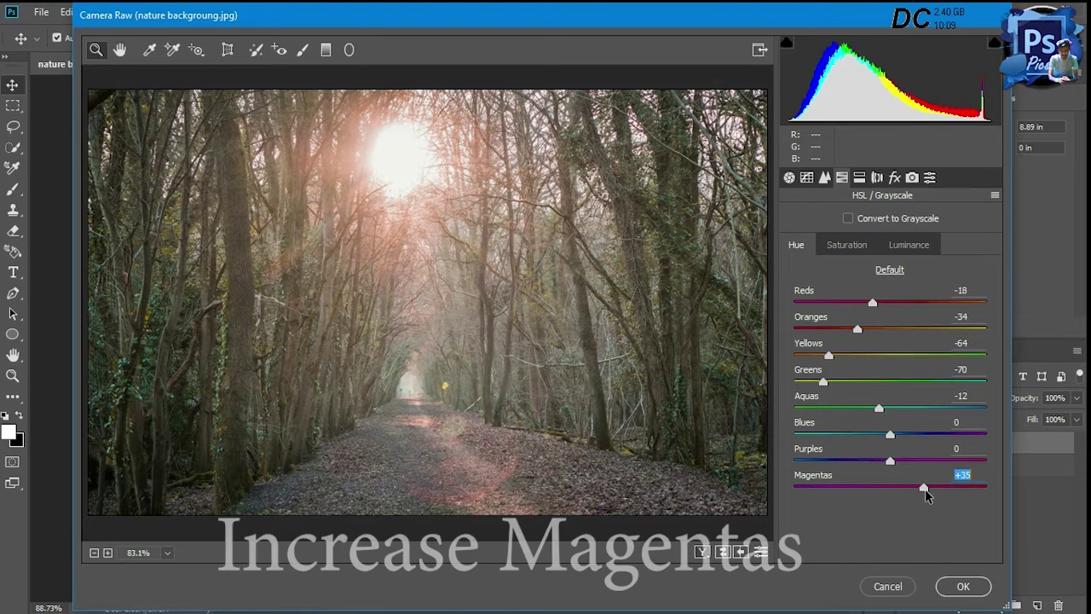
Add light sharpening (Amount 8) and Luminance noise reduction 5 in Detail
left_click(825, 177)
left_click_drag(791, 243, 799, 245)
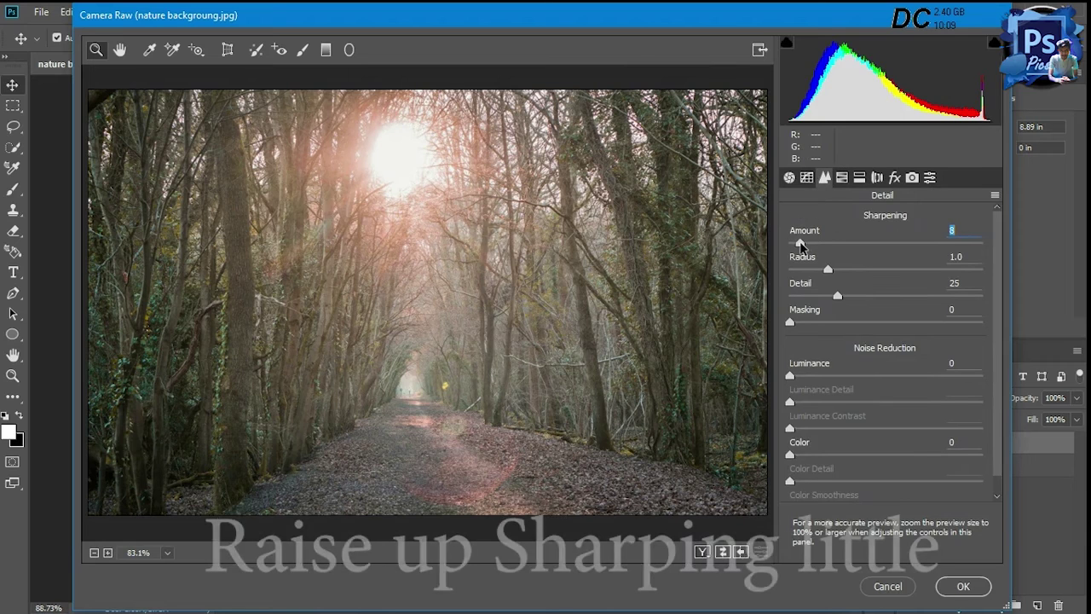
left_click_drag(789, 375, 801, 376)
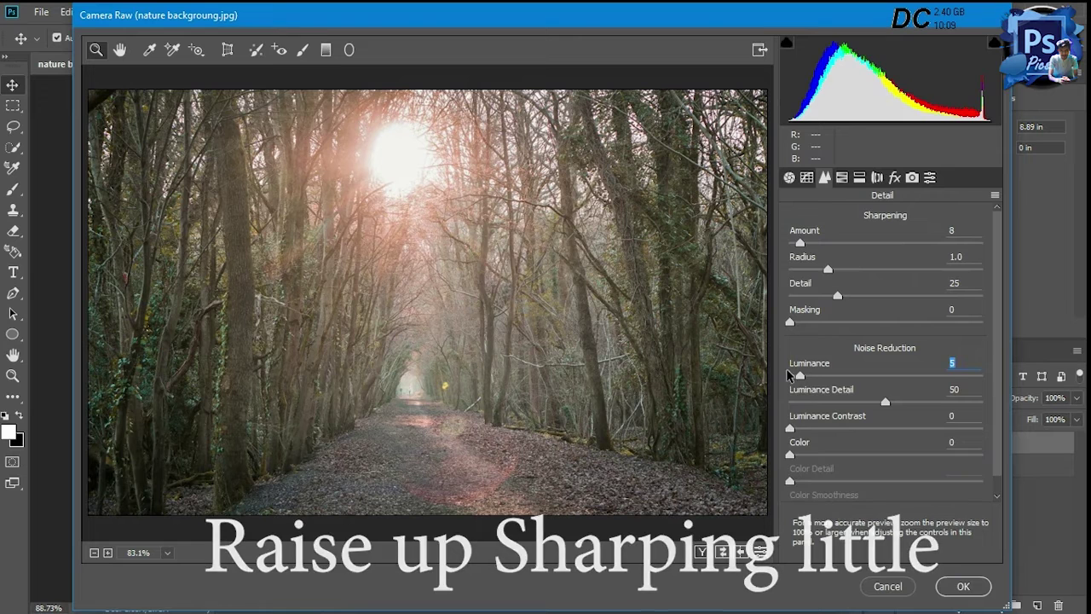
left_click(842, 177)
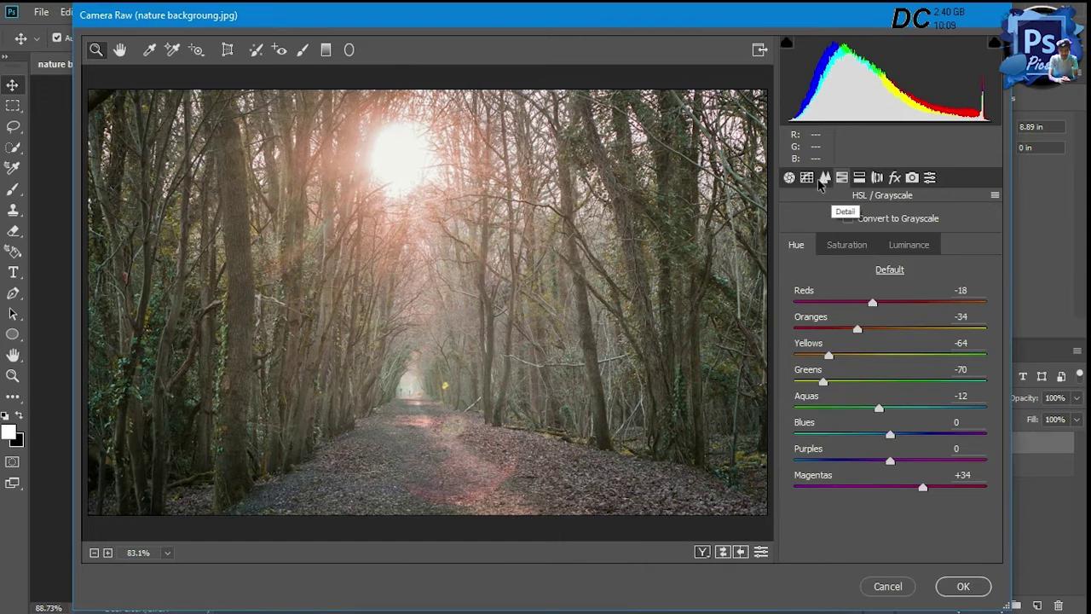
left_click(806, 177)
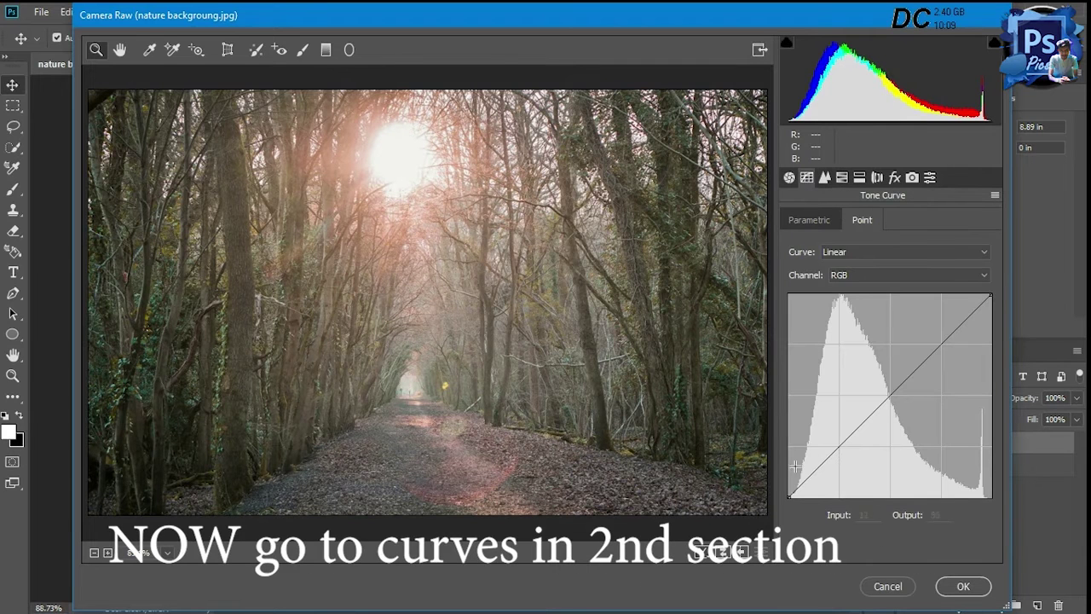
Customize the Green channel curve: lift the black point, lower the midpoint to about 97→87, and pull in the top
left_click(859, 277)
left_click(856, 318)
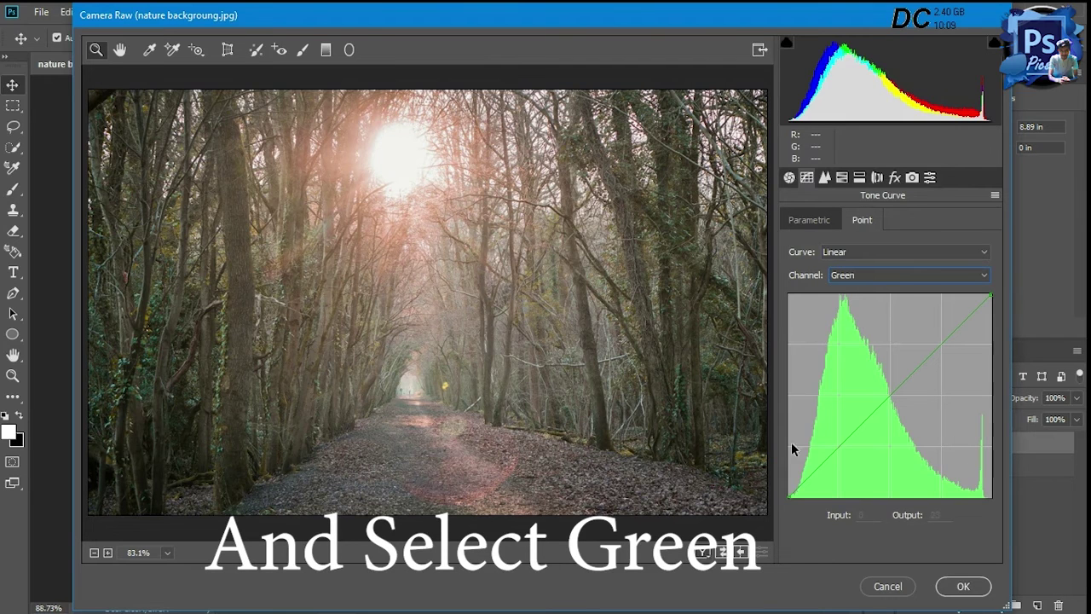
mouse_move(787, 498)
left_mouse_down()
mouse_move(797, 482)
mouse_move(803, 497)
left_mouse_up()
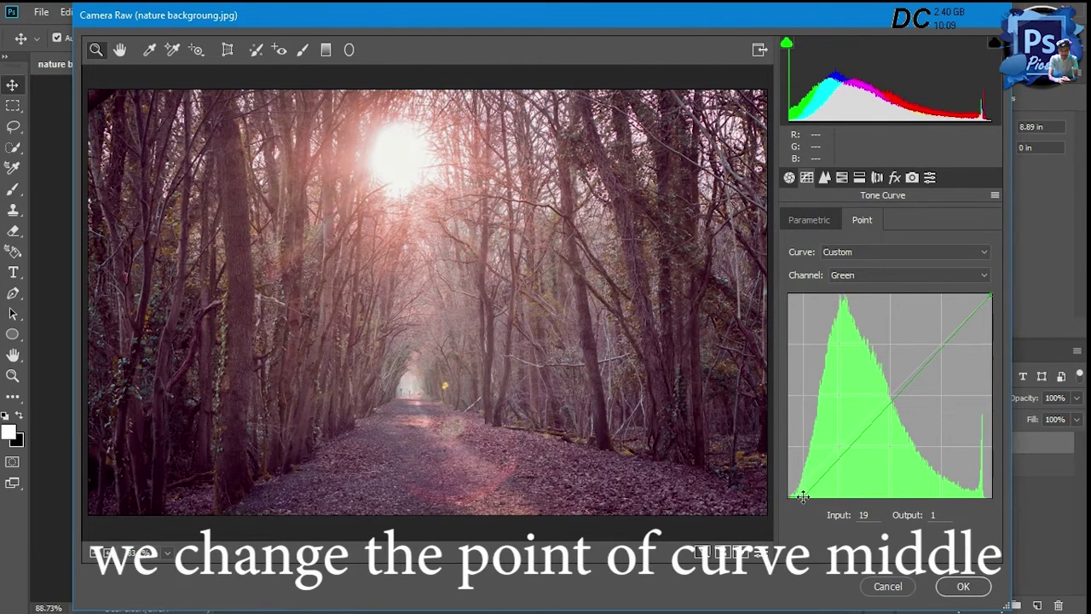
left_click(866, 436)
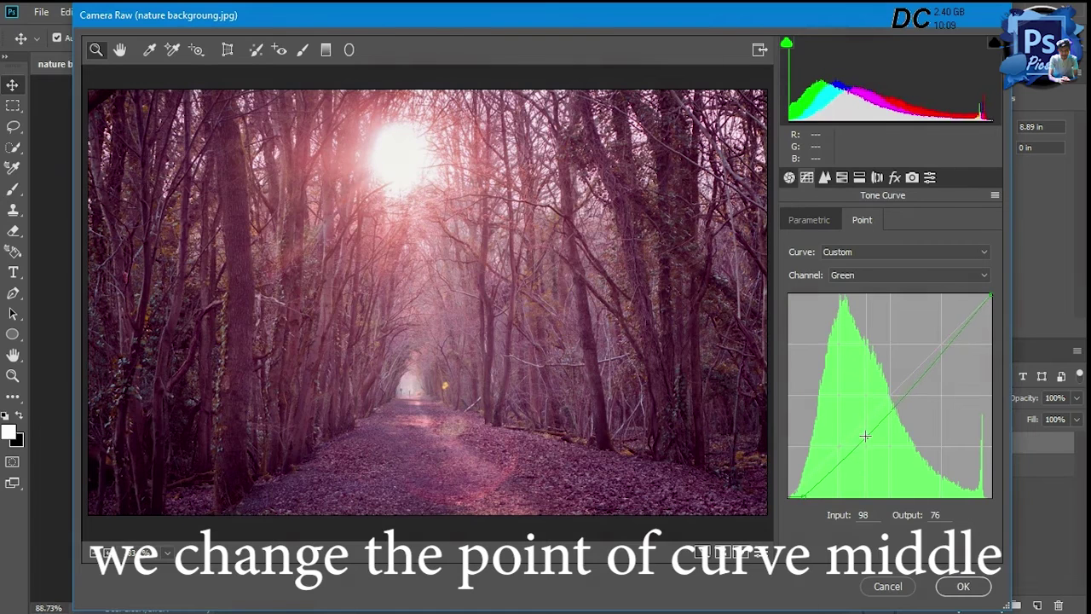
left_click_drag(866, 436, 865, 428)
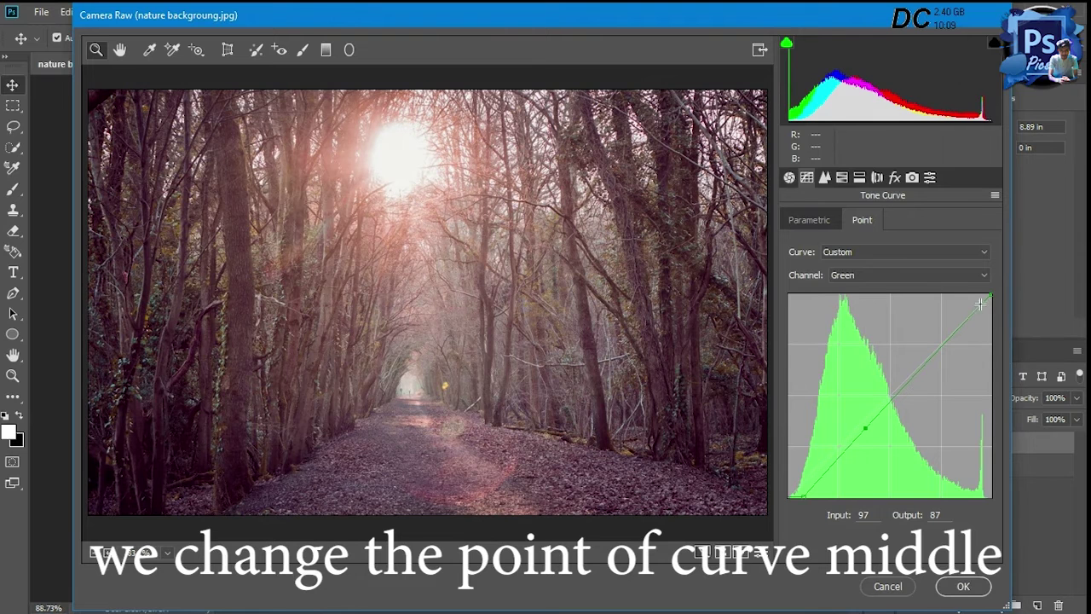
left_click_drag(991, 293, 984, 299)
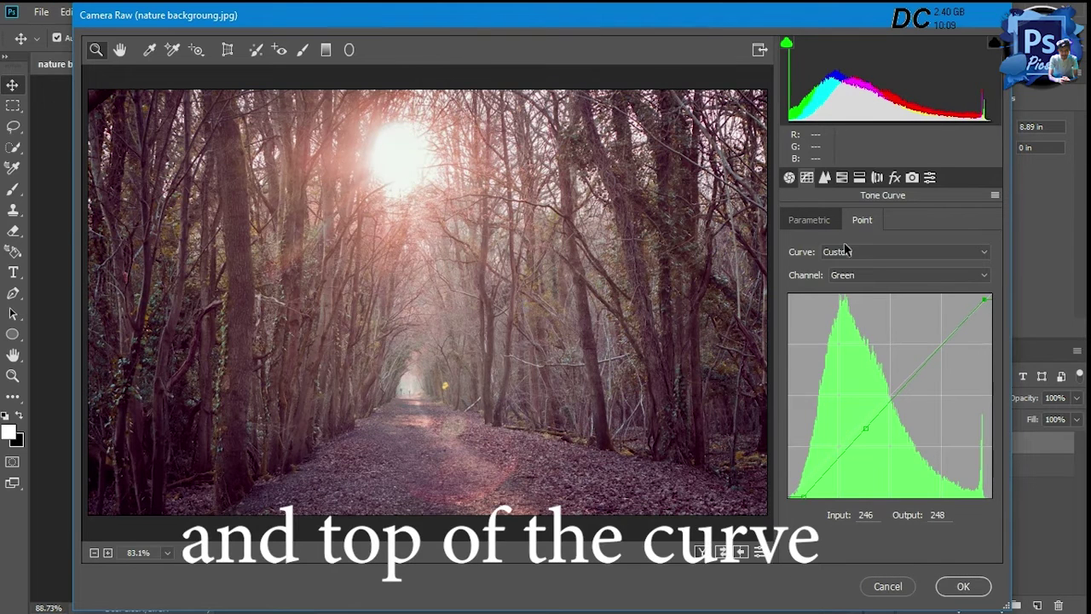
left_click(825, 178)
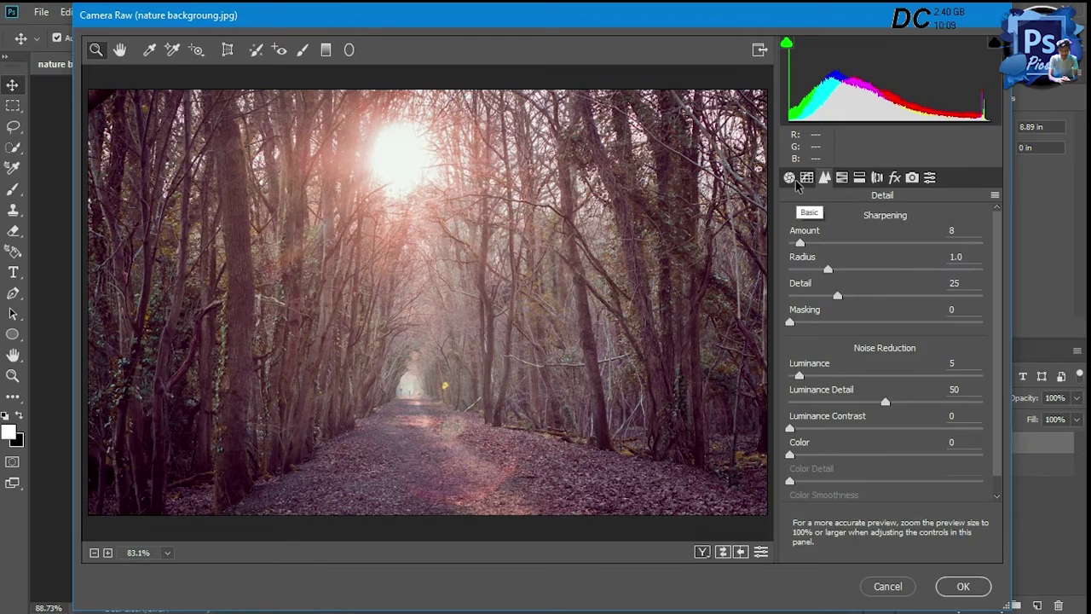
left_click(790, 178)
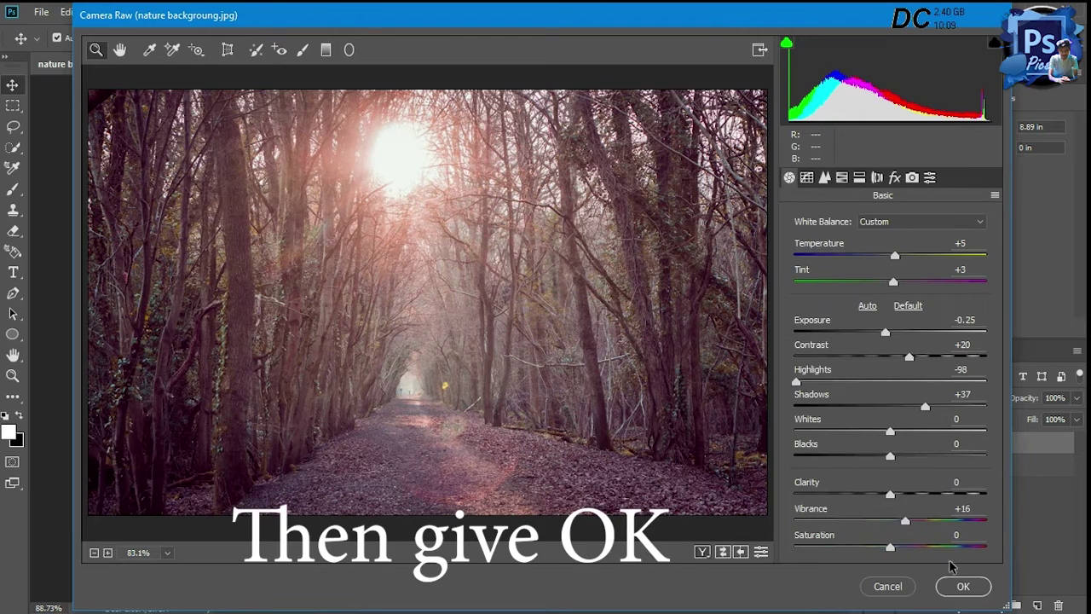
Commit the Camera Raw grade and reselect Layer 0 copy to add an adjustment layer
left_click(963, 586)
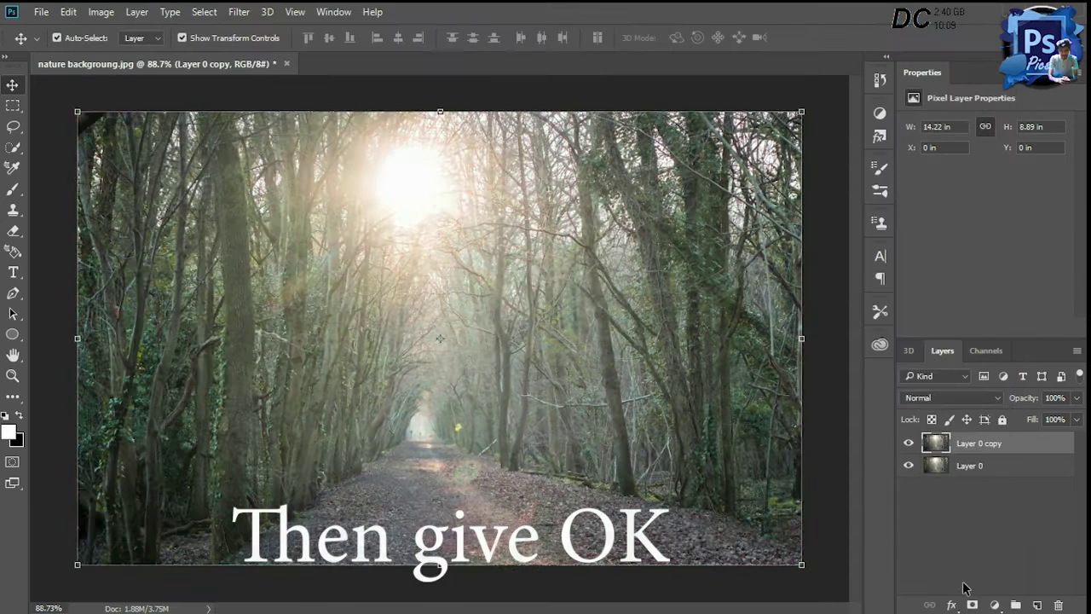
left_click(947, 539)
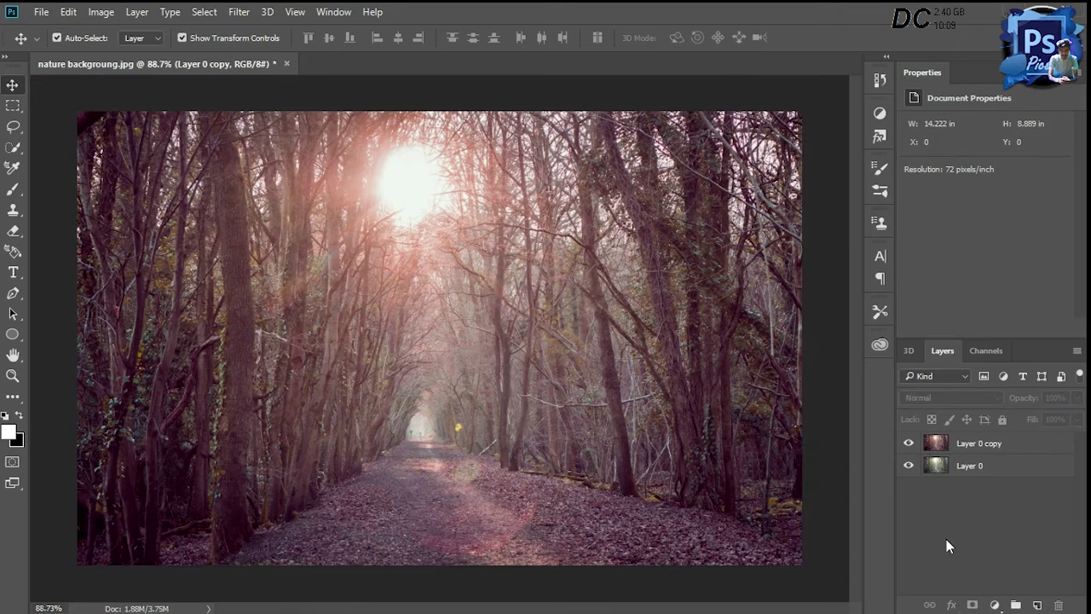
left_click(951, 454)
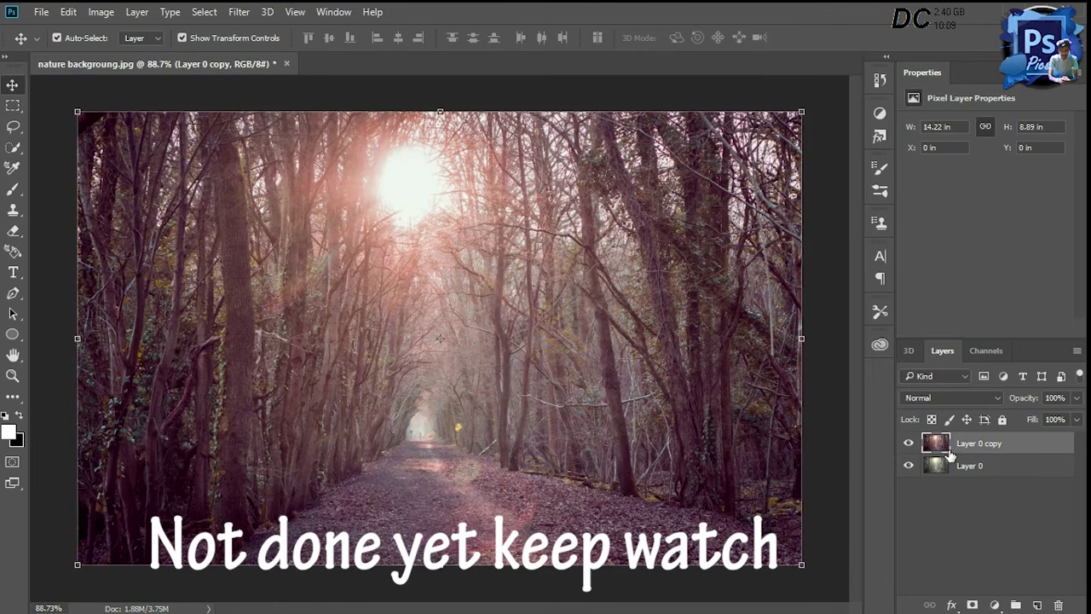
left_click(994, 605)
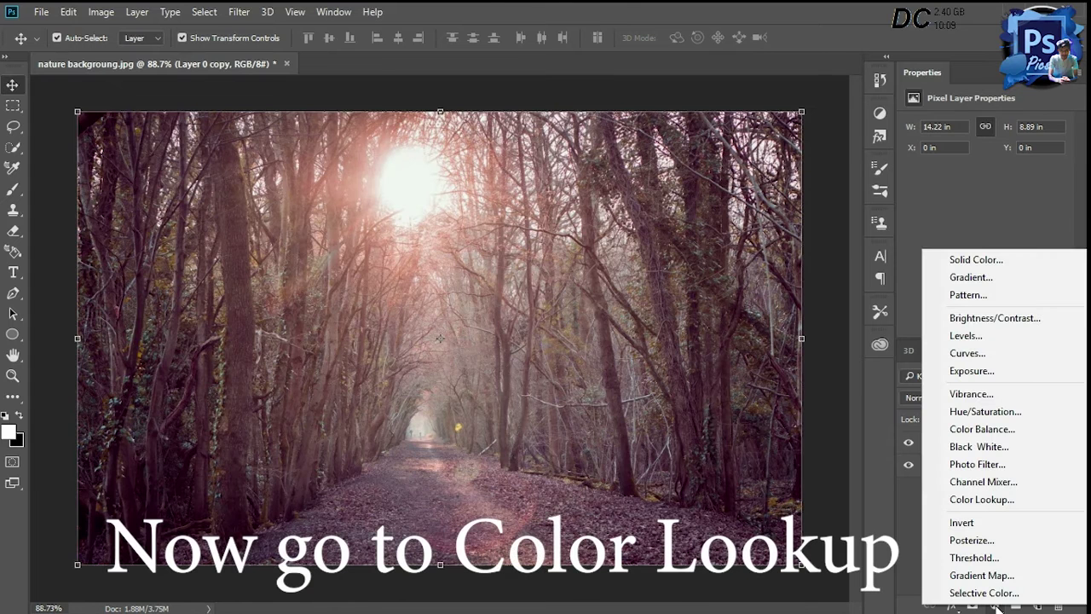
Add a Color Lookup layer using Fuji ETERNA 250D Fuji 3510 at 55% opacity
left_click(988, 499)
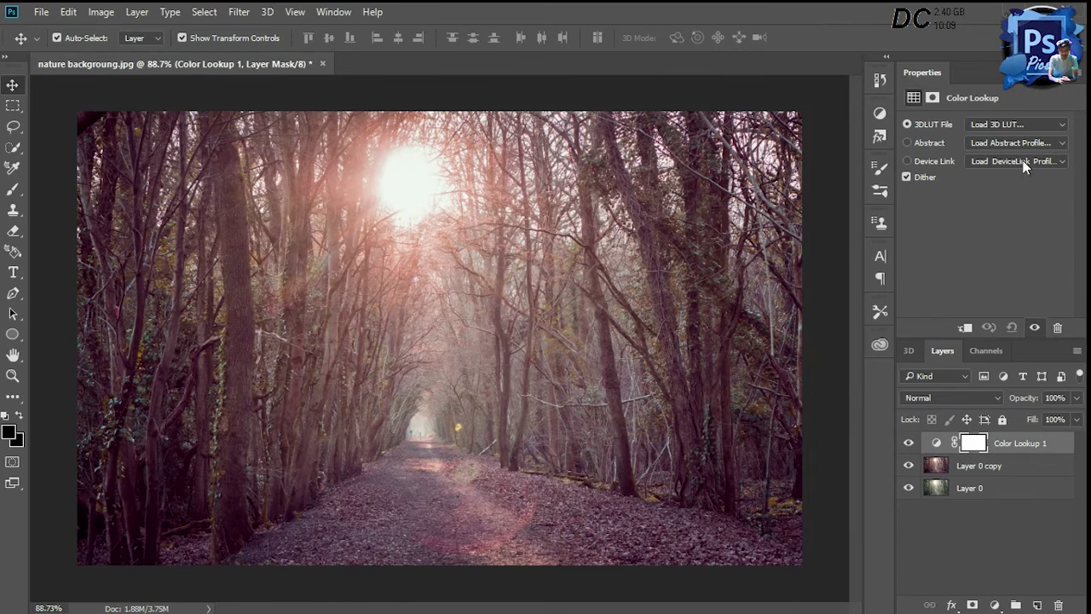
left_click(1026, 128)
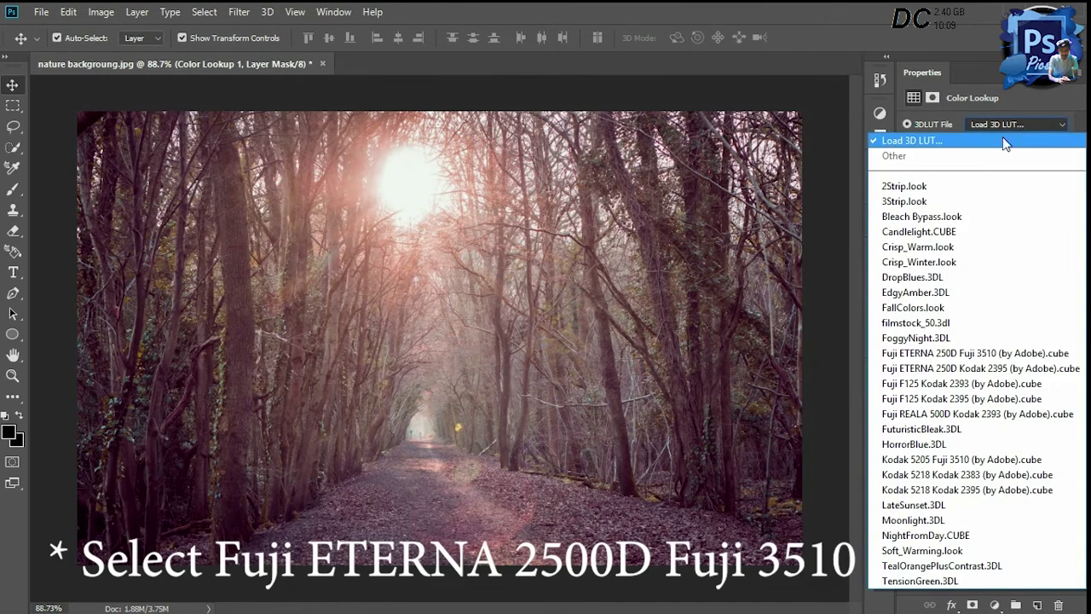
left_click(965, 352)
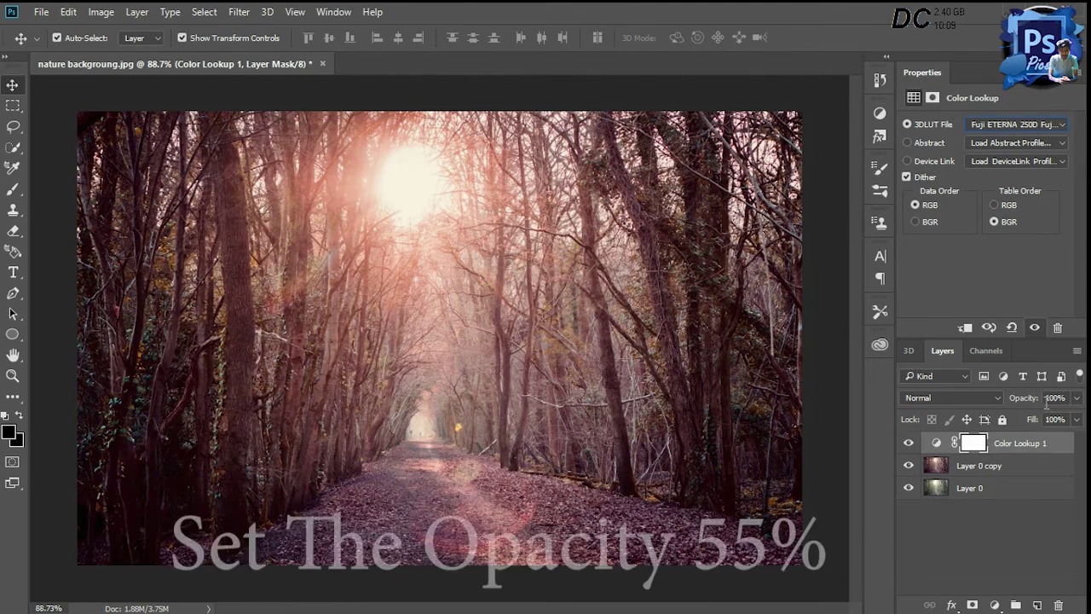
left_click_drag(1033, 405, 998, 404)
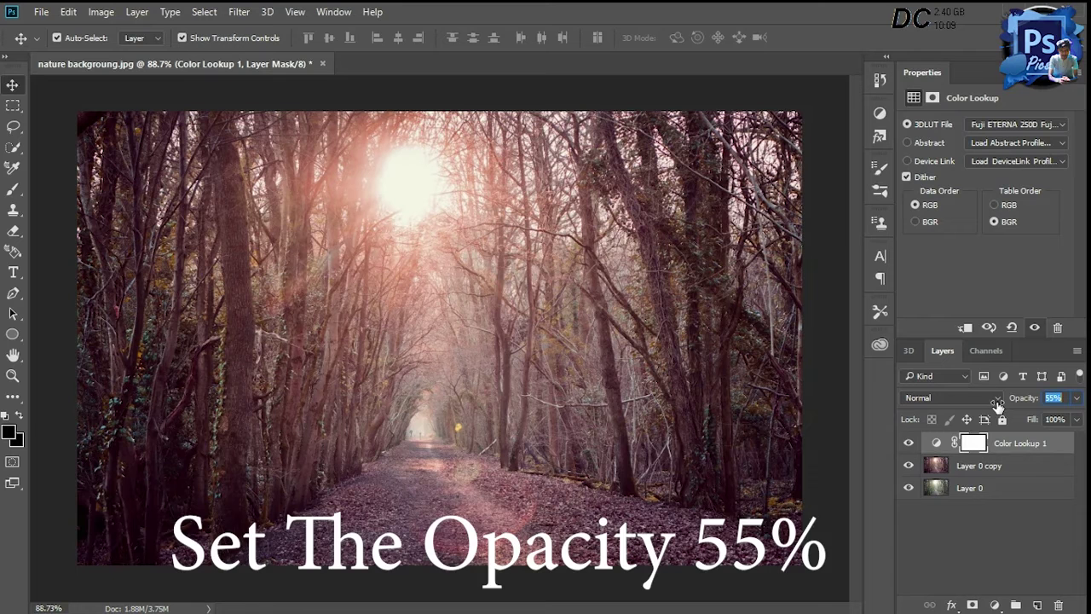
left_click(974, 538)
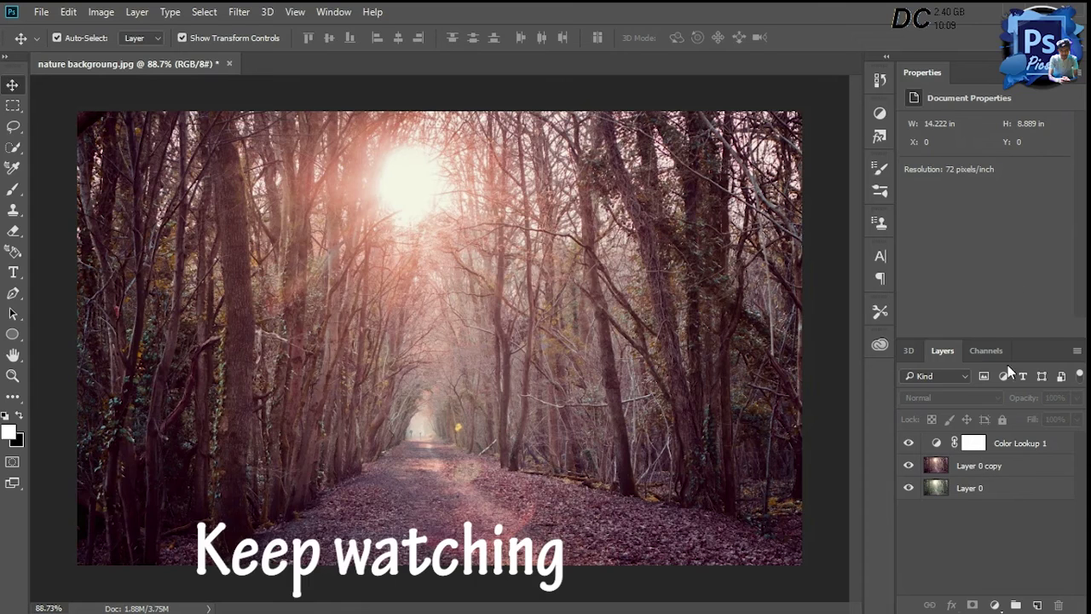
left_click(1012, 446)
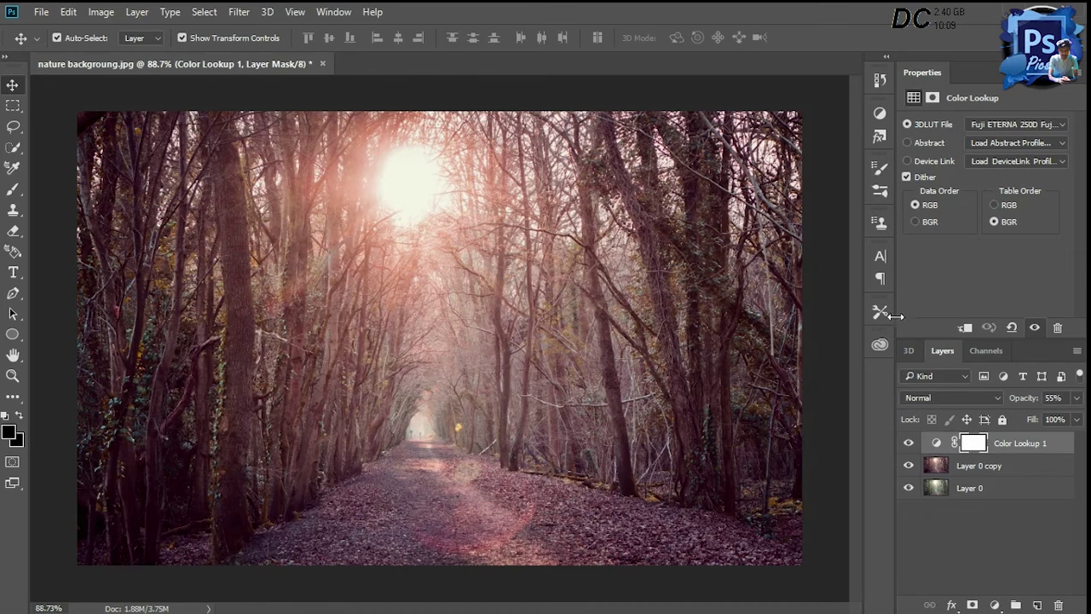
left_click(910, 468)
left_click(910, 468)
On a new Layer 1, paint a single 200-px white brush dab over the sun
left_click(1039, 605)
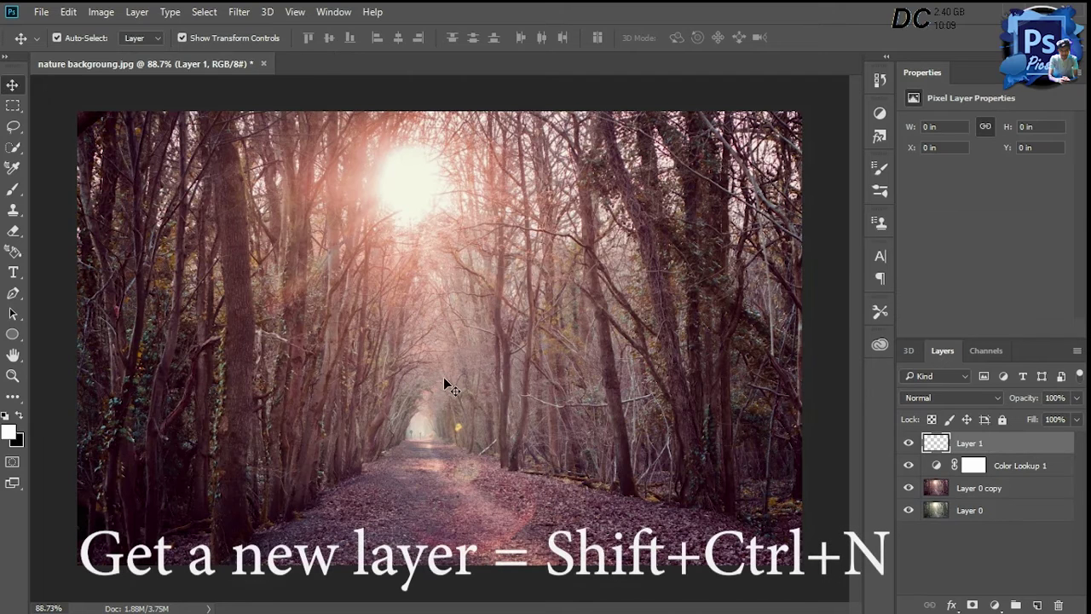
left_click(14, 399)
left_click(12, 188)
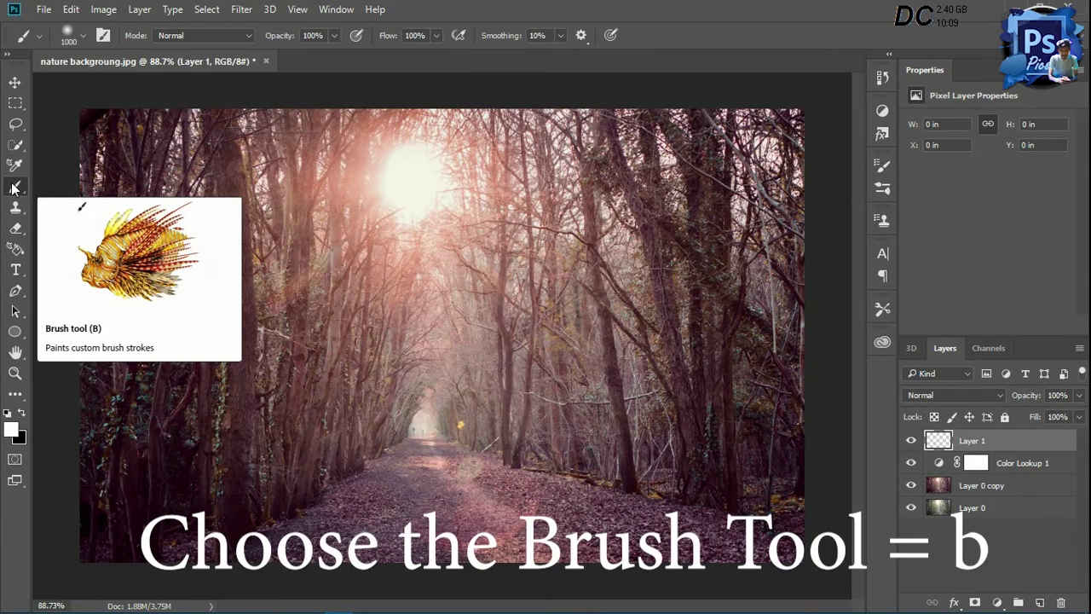
key("bracketleft")
key("bracketleft")
key("bracketleft")
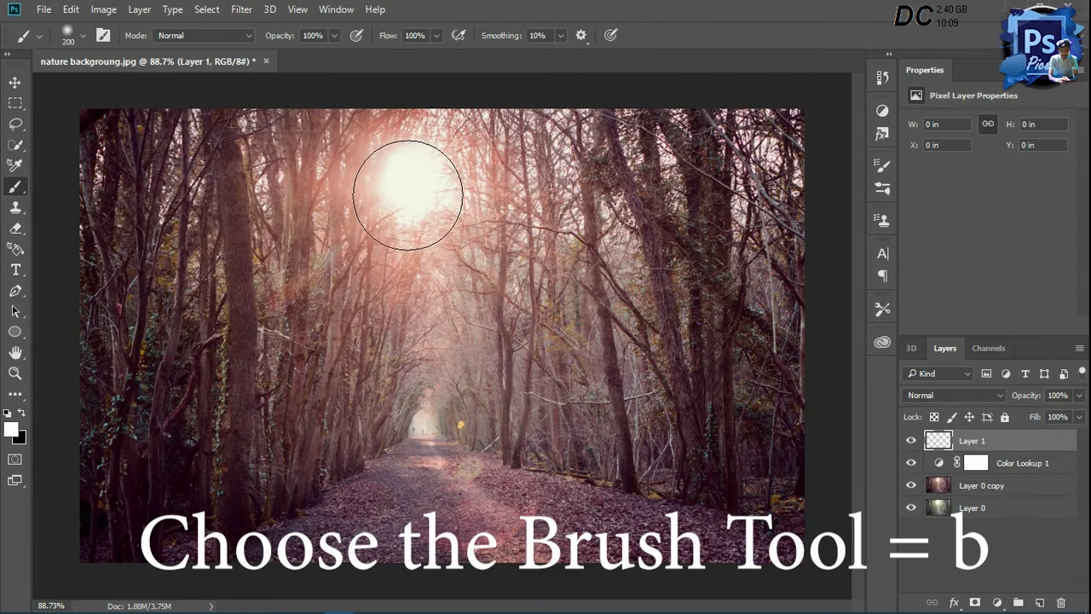
left_click(409, 192)
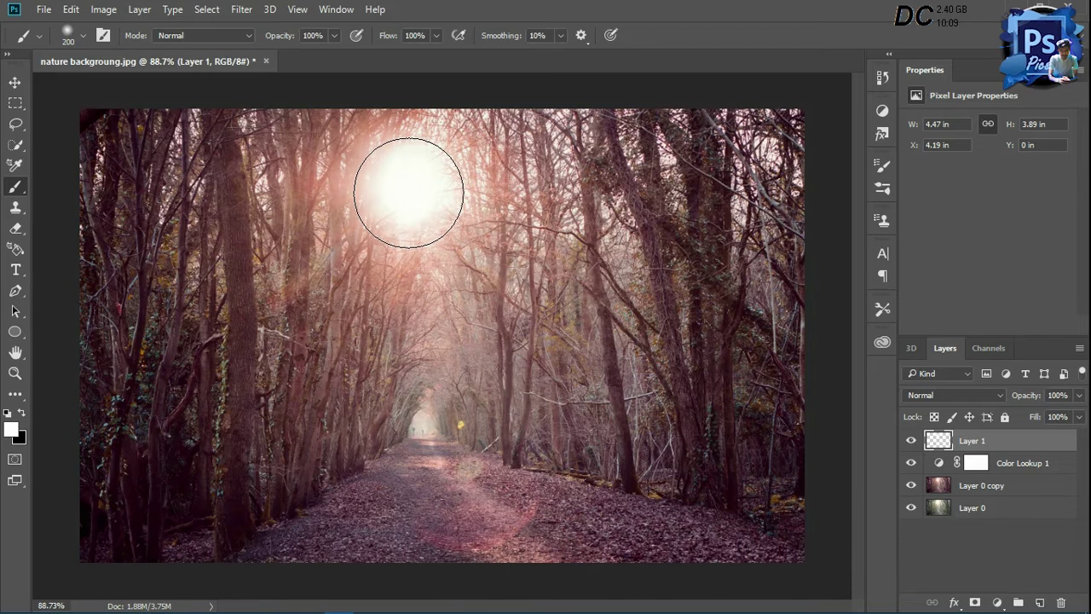
left_click(15, 82)
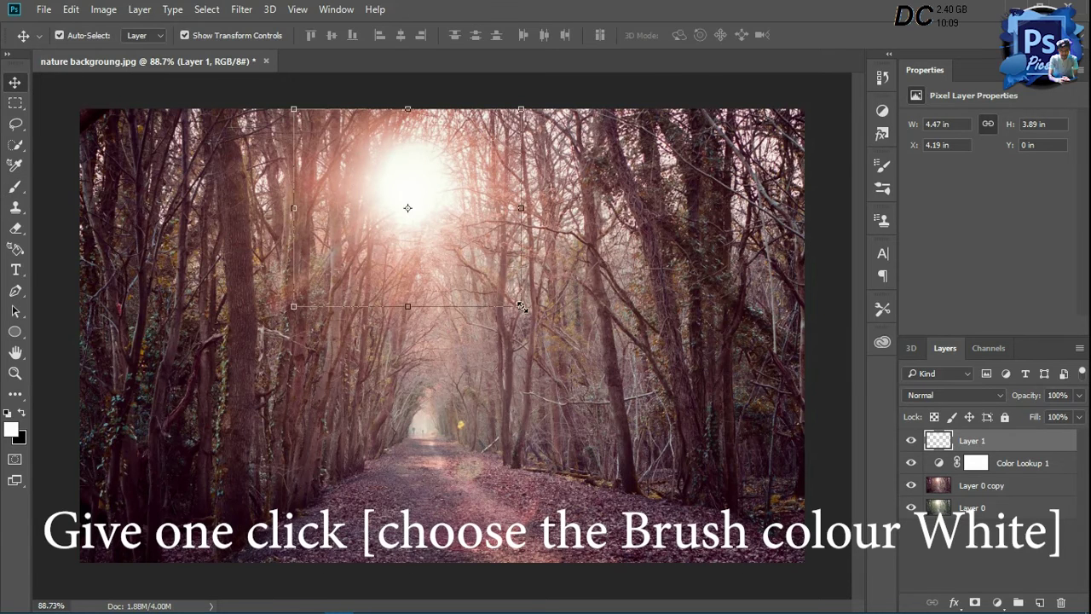
Scale the sun glow up to about 116.8% (5.22 × 4.54 in) and apply the transform
left_click_drag(522, 307, 558, 342)
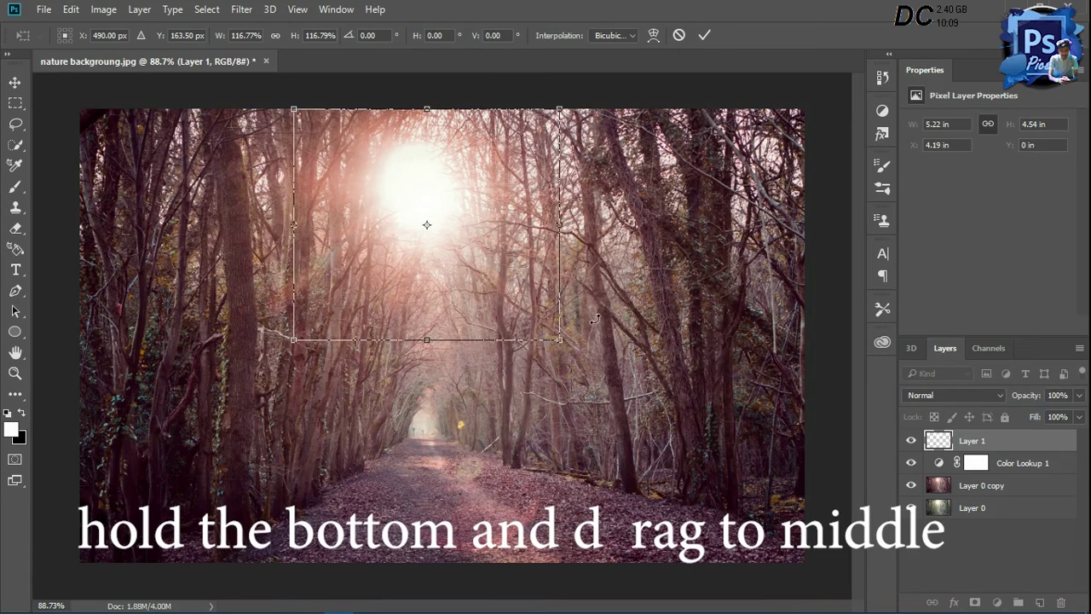
left_click(15, 82)
left_click(494, 249)
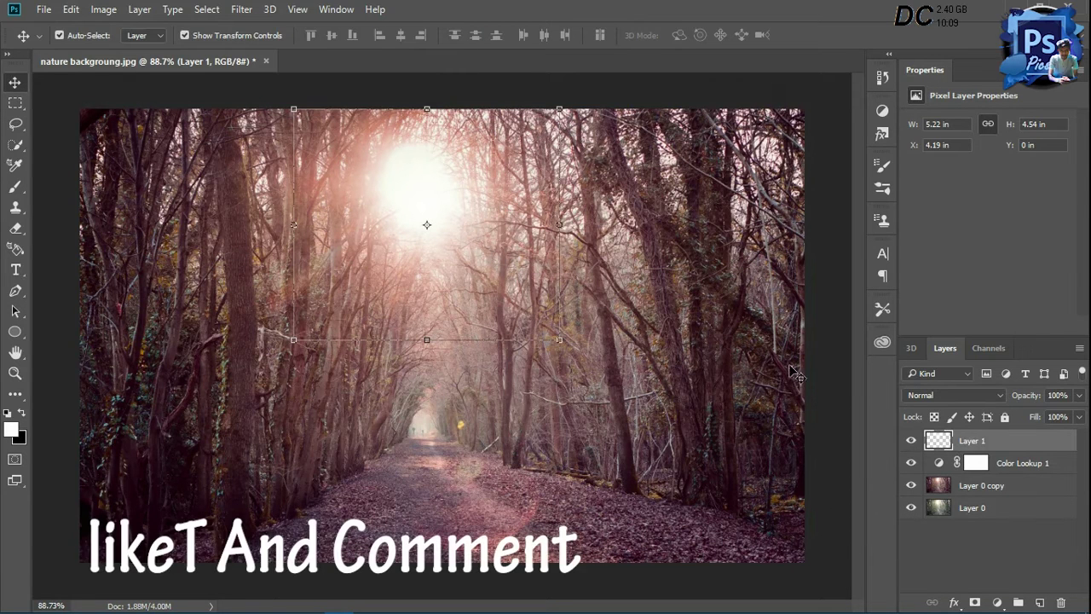
left_click(242, 10)
Warm the sun glow in Camera Raw with Temperature +53 and Tint -27
left_click(255, 101)
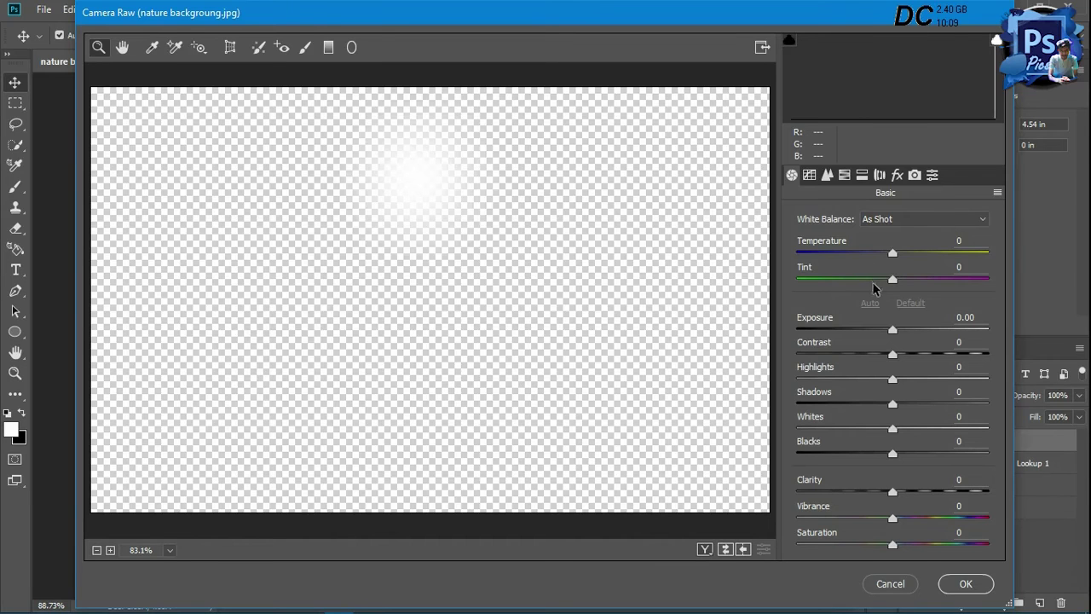
left_click_drag(892, 253, 943, 254)
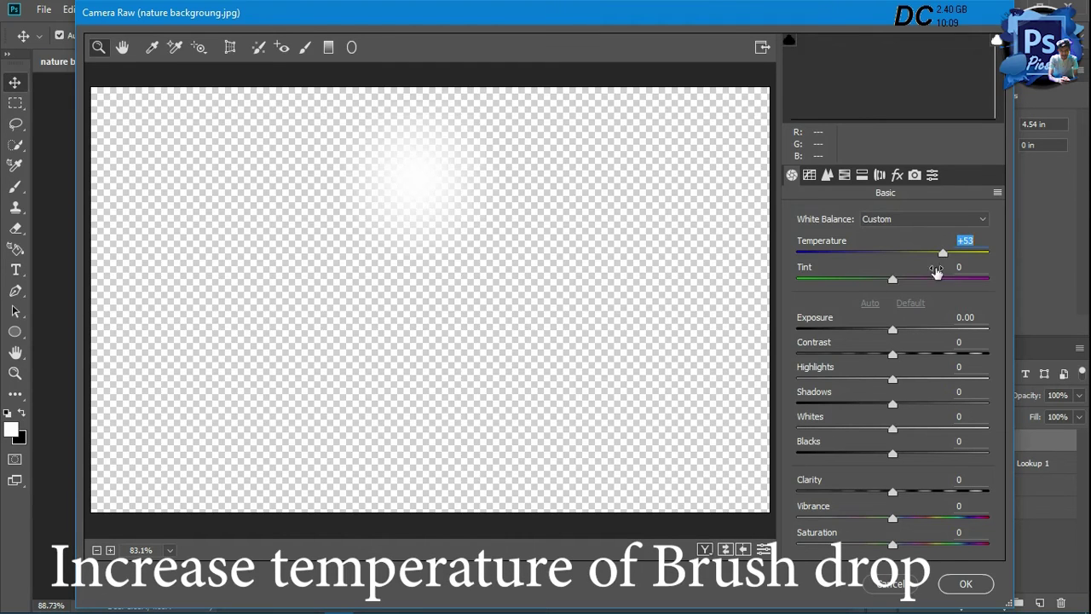
left_click_drag(892, 280, 867, 279)
left_click(963, 585)
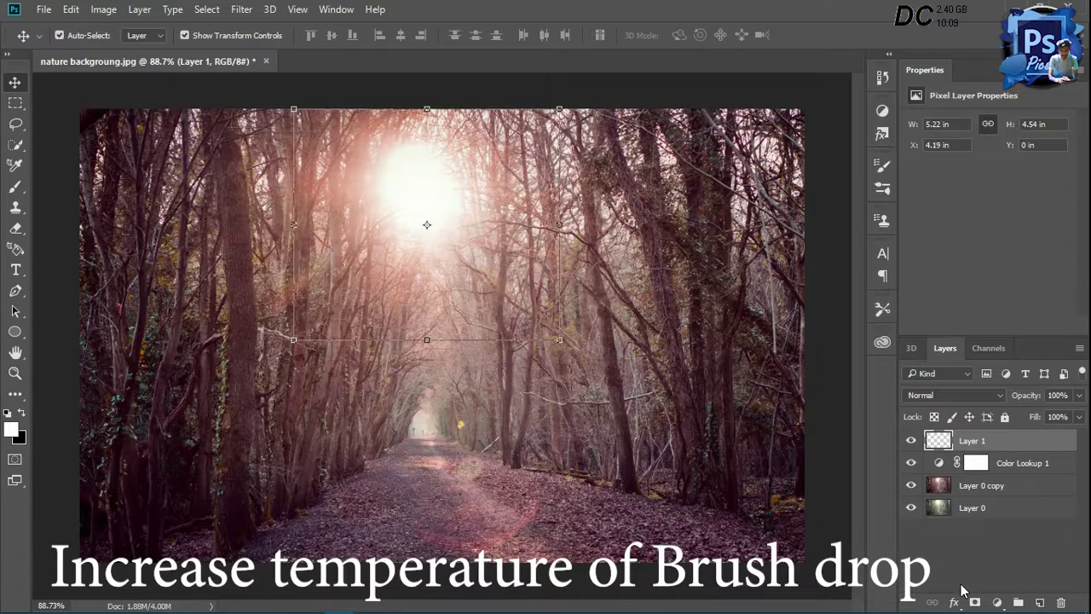
left_click(515, 452)
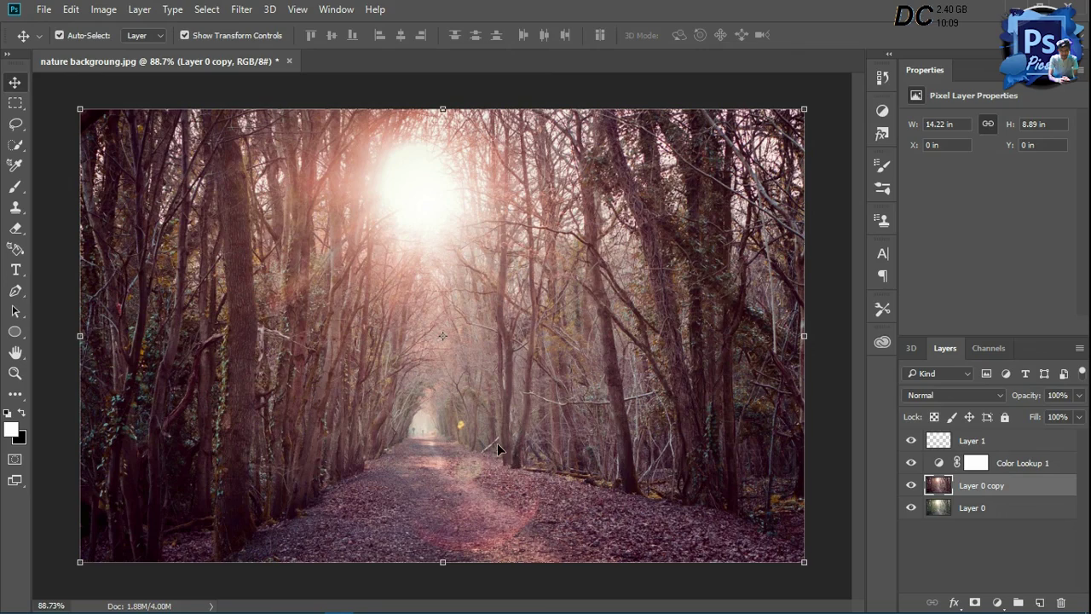